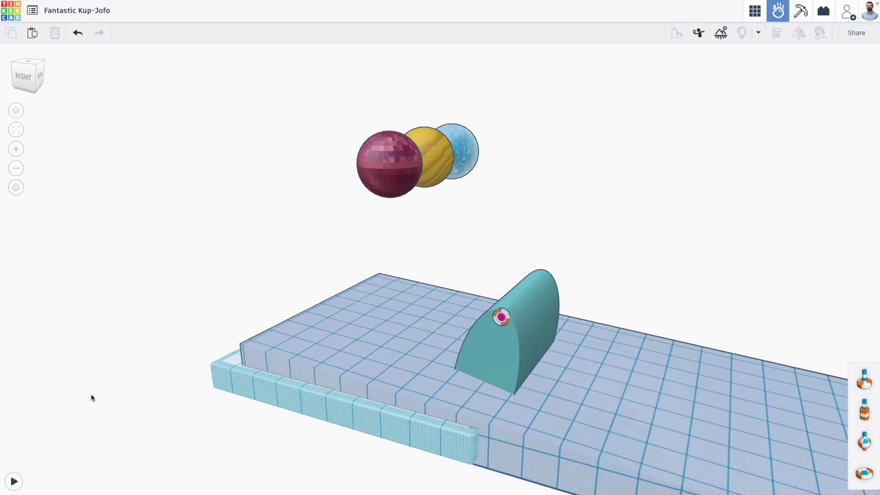
# - Run the ramp simulation and pause it partway through the fall
pyautogui.click(13, 481)
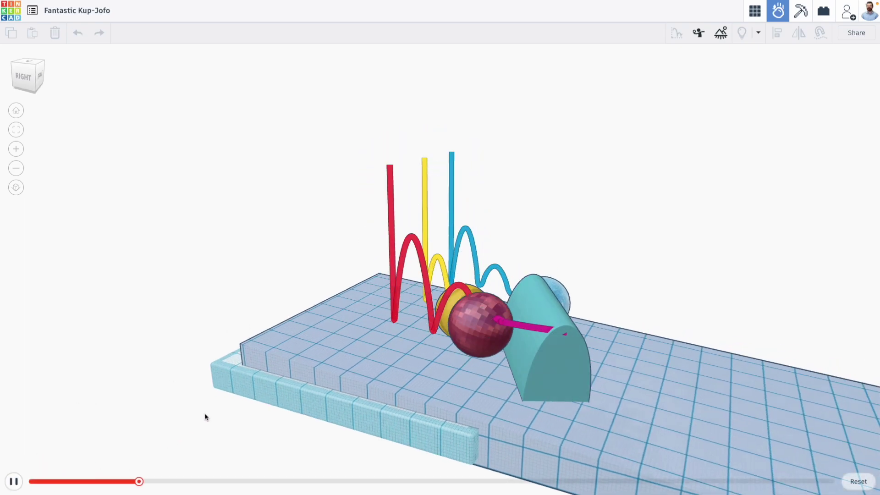
pyautogui.moveTo(204, 414); pyautogui.dragTo(97, 453, button='right')
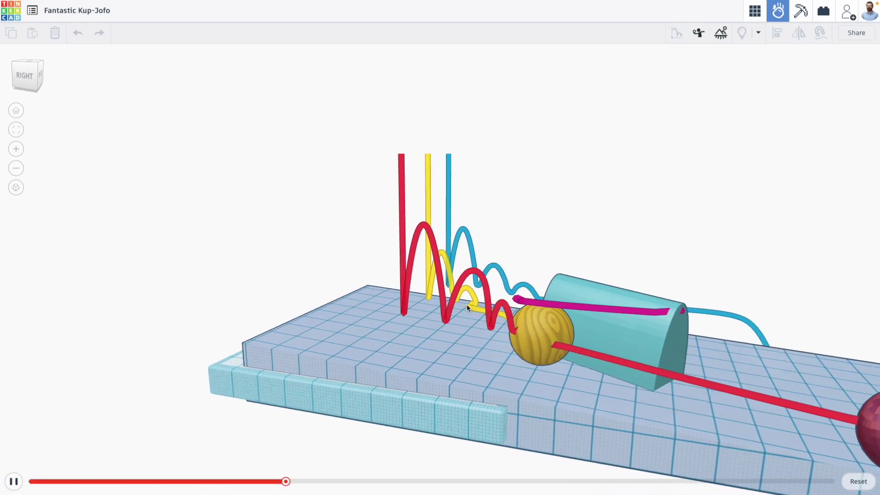
pyautogui.press('space')
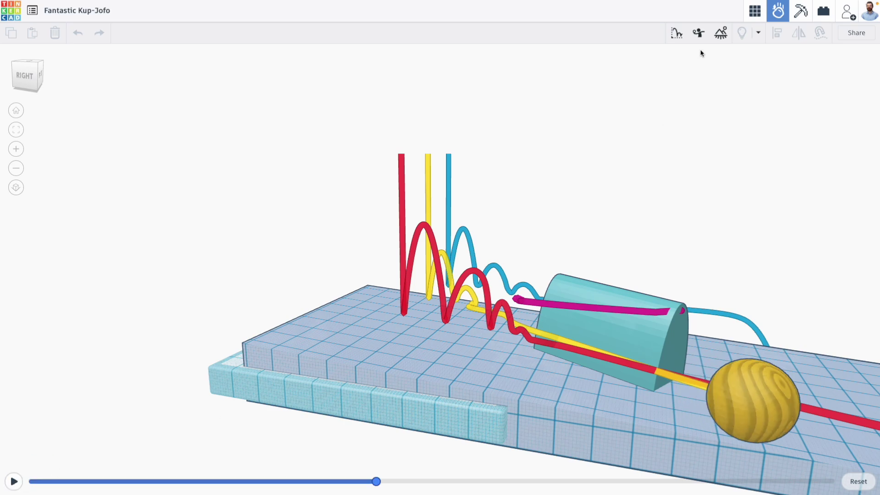
# - Show the motion trace graphs and orbit around the three spheres
pyautogui.click(672, 33)
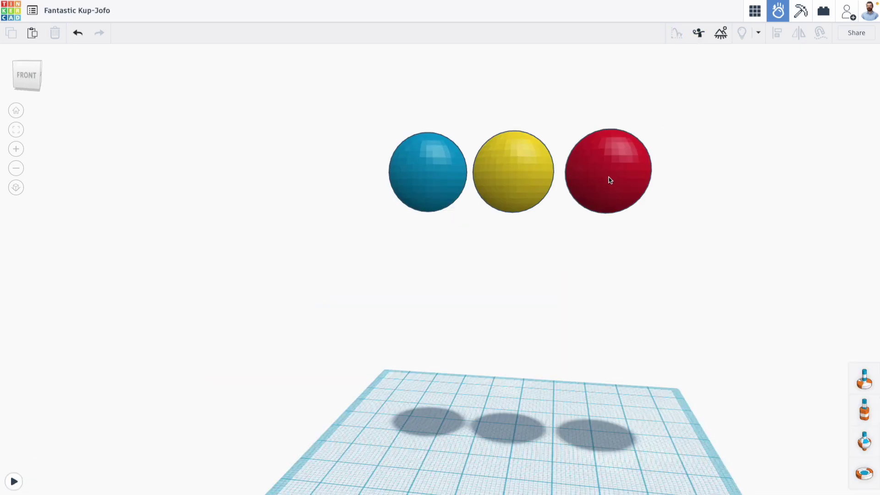
pyautogui.moveTo(611, 179); pyautogui.dragTo(397, 179, button='right')
pyautogui.moveTo(627, 226); pyautogui.dragTo(701, 221, button='right')
# - Give the blue sphere the Ice material
pyautogui.moveTo(688, 219); pyautogui.dragTo(656, 220, button='middle')
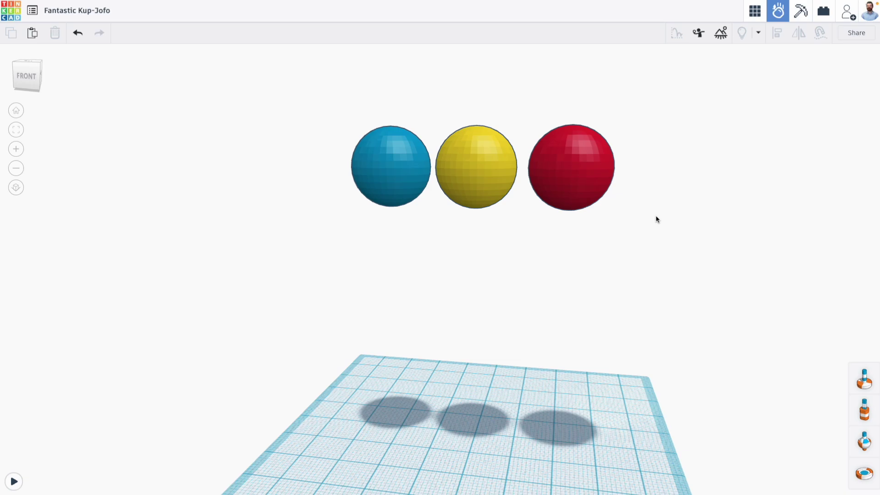
pyautogui.moveTo(661, 229); pyautogui.dragTo(632, 237, button='right')
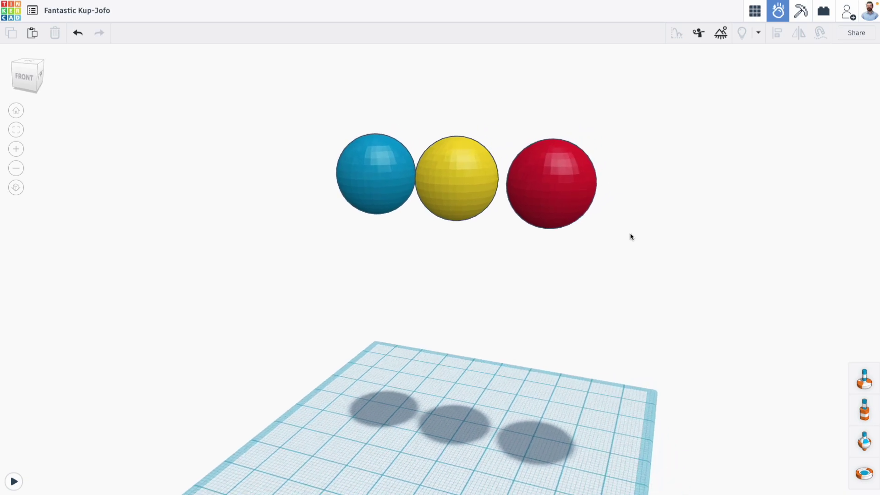
pyautogui.click(368, 183)
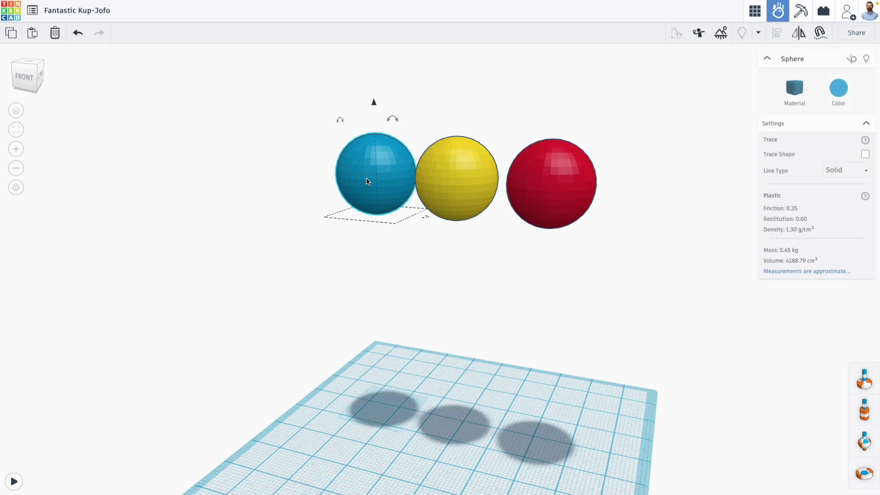
pyautogui.click(788, 107)
pyautogui.click(774, 182)
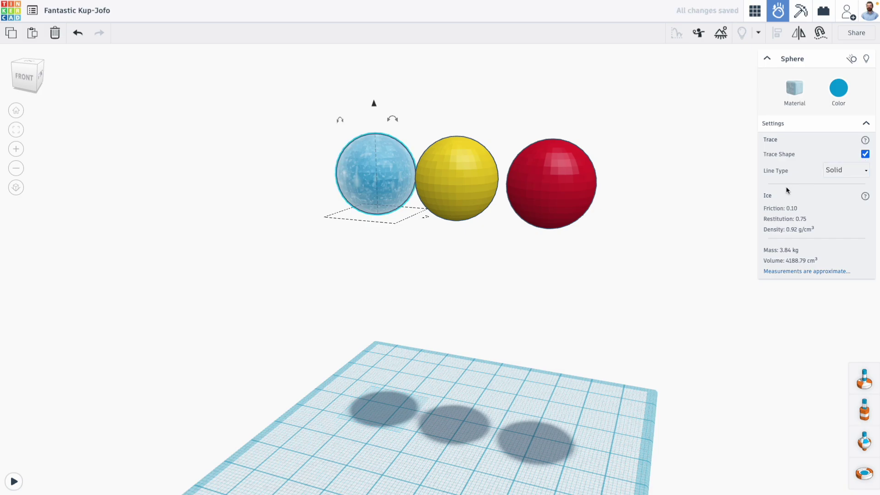
# - Give the yellow sphere the Soft wood material
pyautogui.click(466, 195)
pyautogui.click(795, 88)
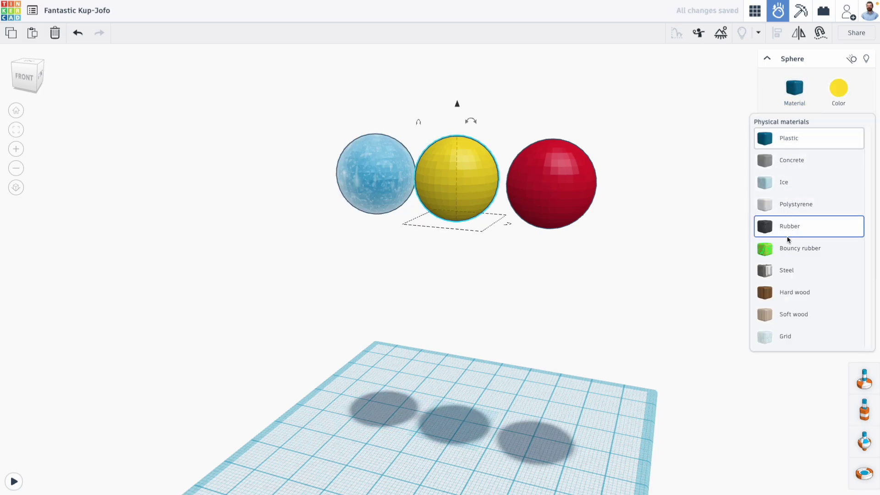
pyautogui.click(785, 313)
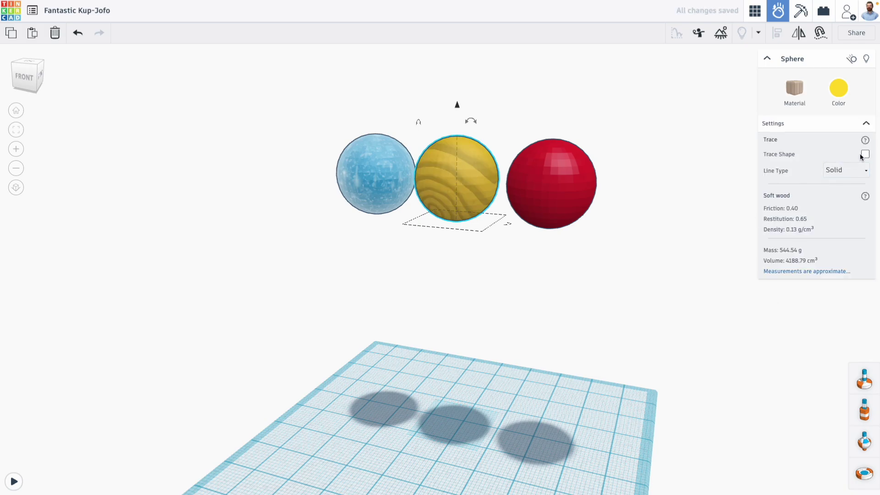
# - Give the red sphere the Steel material
pyautogui.click(560, 187)
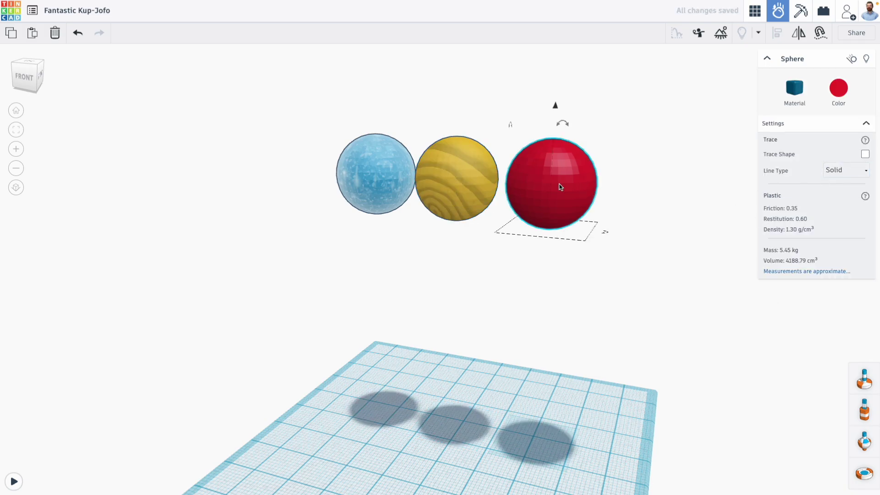
pyautogui.click(795, 89)
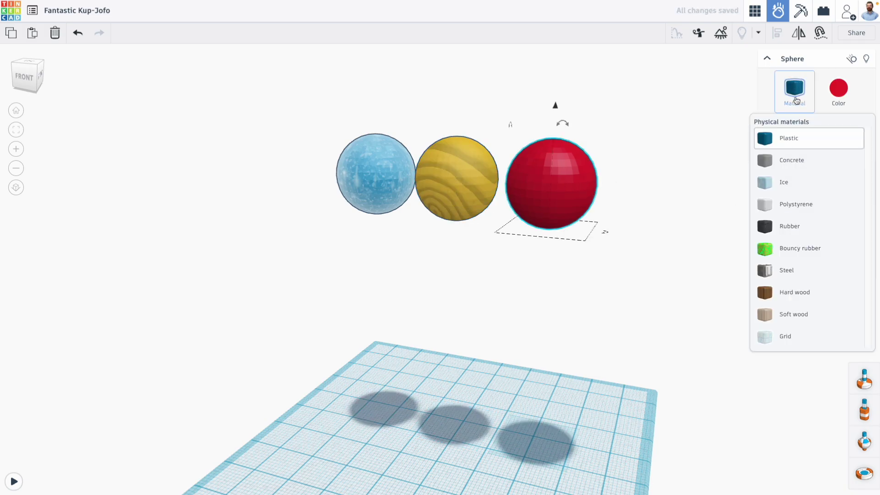
pyautogui.click(794, 270)
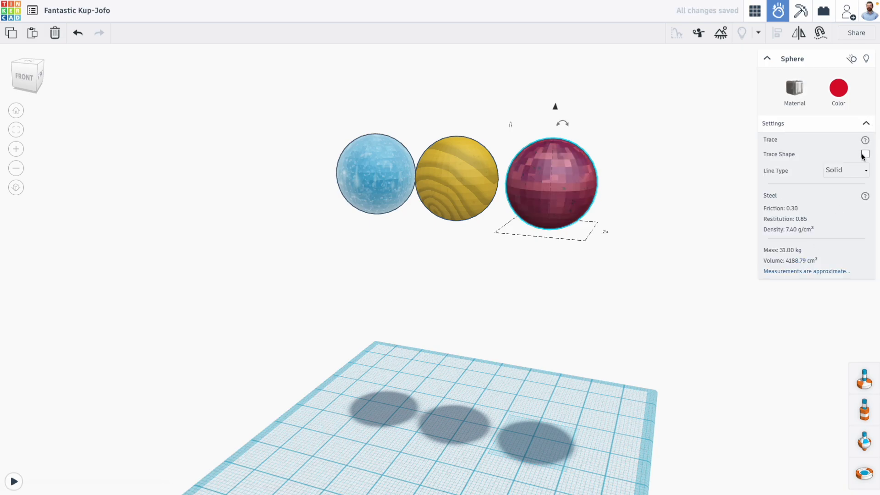
pyautogui.moveTo(695, 189); pyautogui.dragTo(614, 172, button='right')
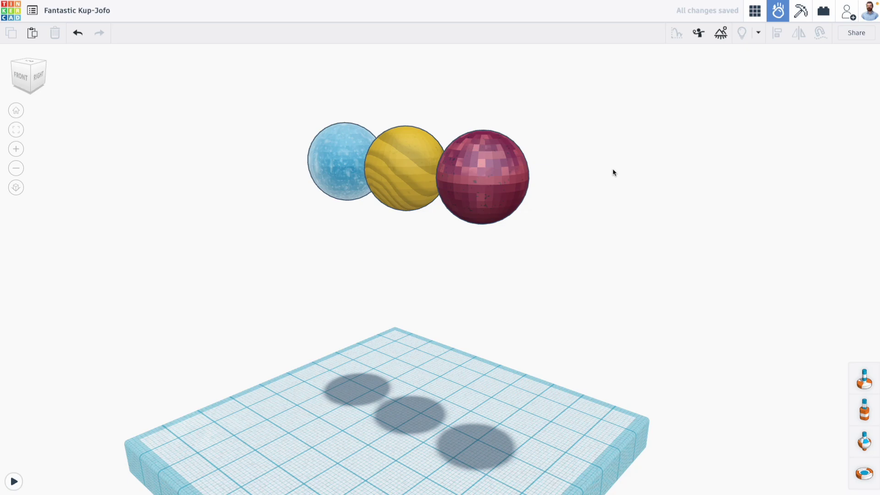
# - Run the simulation, pause once the spheres land, and inspect their coloured trails
pyautogui.click(15, 477)
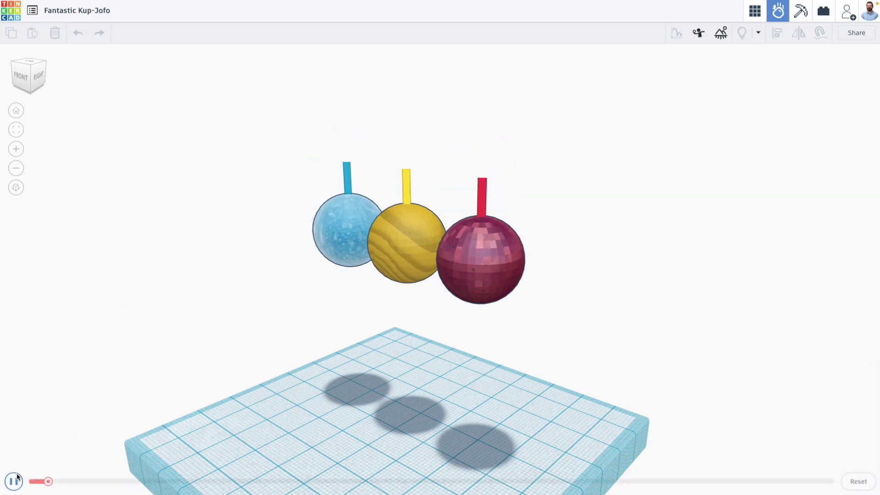
pyautogui.moveTo(143, 436); pyautogui.dragTo(242, 385, button='right')
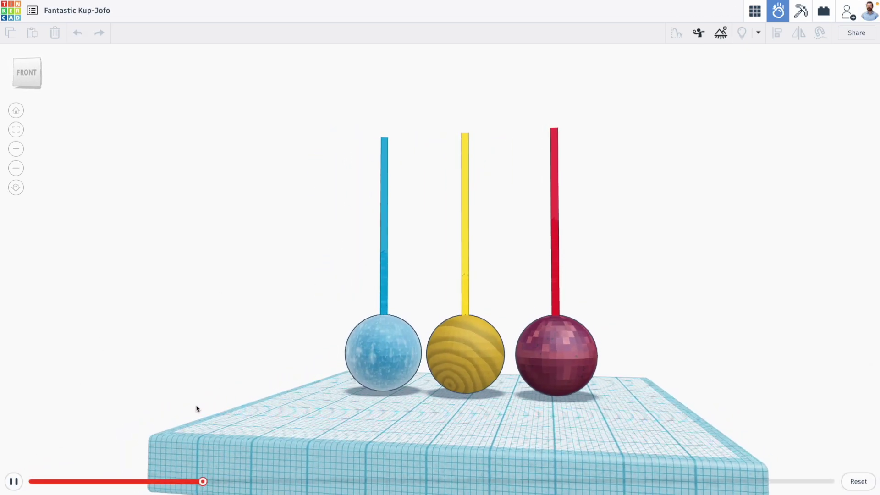
pyautogui.click(13, 481)
pyautogui.moveTo(588, 236); pyautogui.dragTo(403, 175, button='right')
pyautogui.scroll(2, 364, 311)
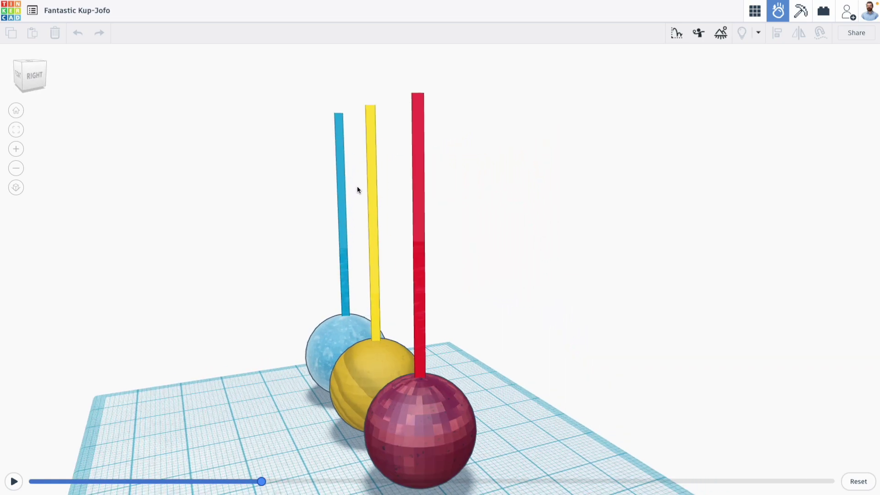
pyautogui.moveTo(315, 320); pyautogui.dragTo(358, 321, button='right')
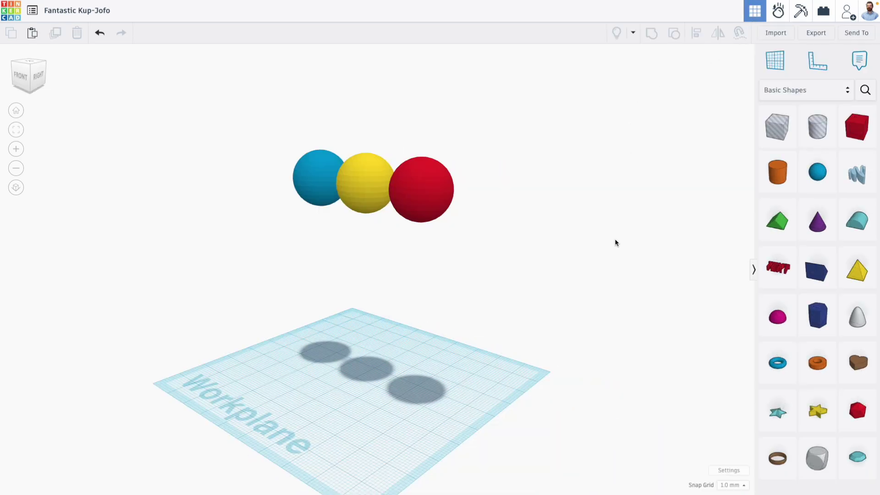
# - Place a Wedge beneath the spheres and resize it to about 88 x 97
pyautogui.moveTo(830, 271); pyautogui.dragTo(224, 370)
pyautogui.moveTo(277, 377); pyautogui.dragTo(484, 412)
pyautogui.moveTo(379, 370); pyautogui.dragTo(354, 342)
pyautogui.moveTo(591, 236); pyautogui.dragTo(545, 235, button='right')
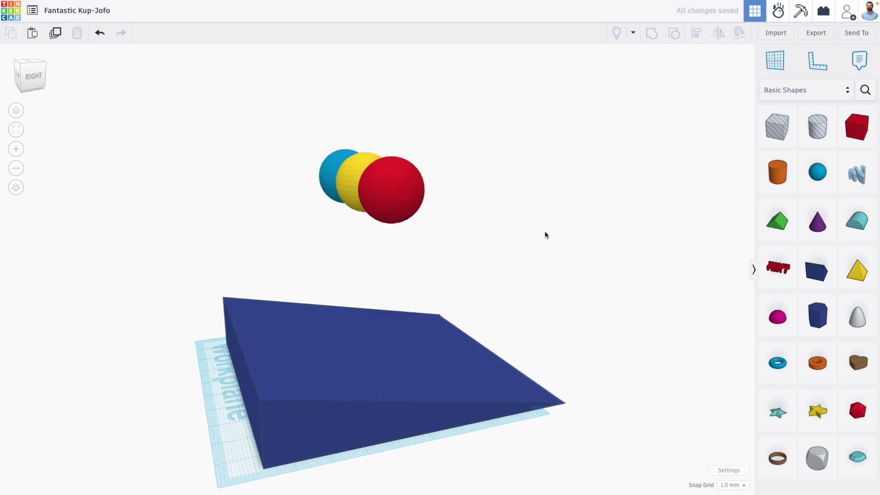
# - Give the wedge the Grid material and run the spheres down the ramp
pyautogui.click(772, 16)
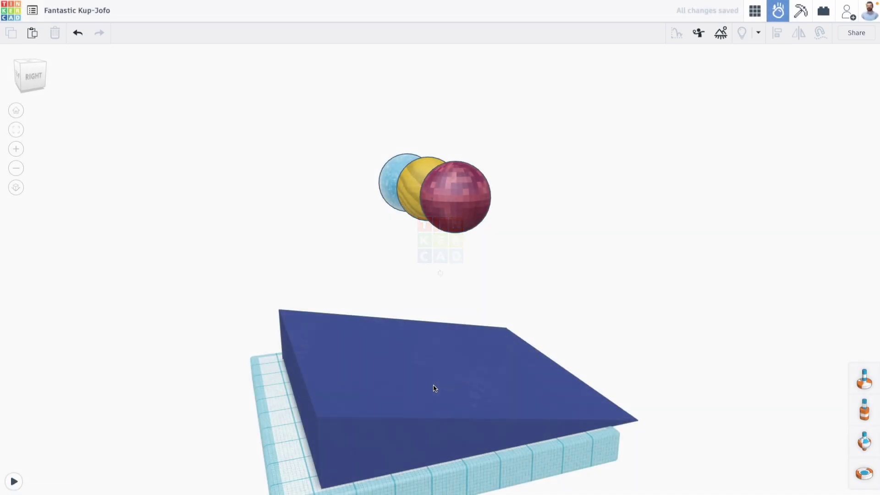
pyautogui.click(459, 383)
pyautogui.click(795, 88)
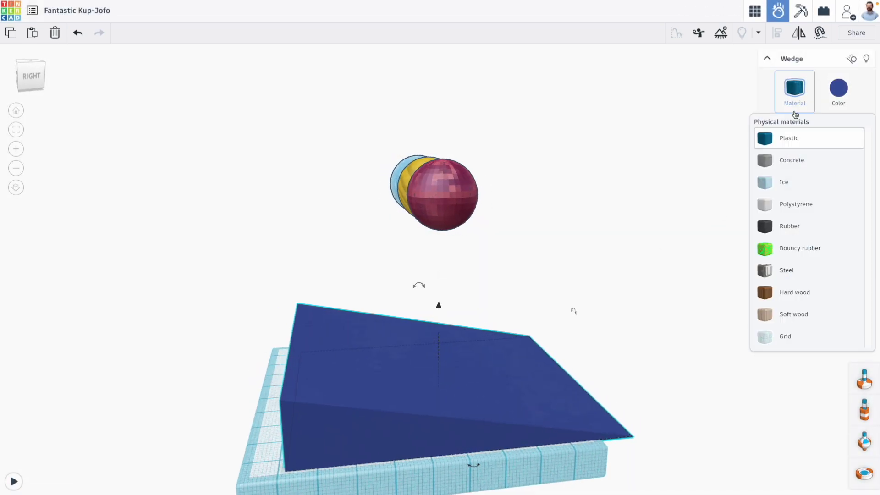
pyautogui.click(783, 336)
pyautogui.moveTo(602, 347); pyautogui.dragTo(379, 422, button='right')
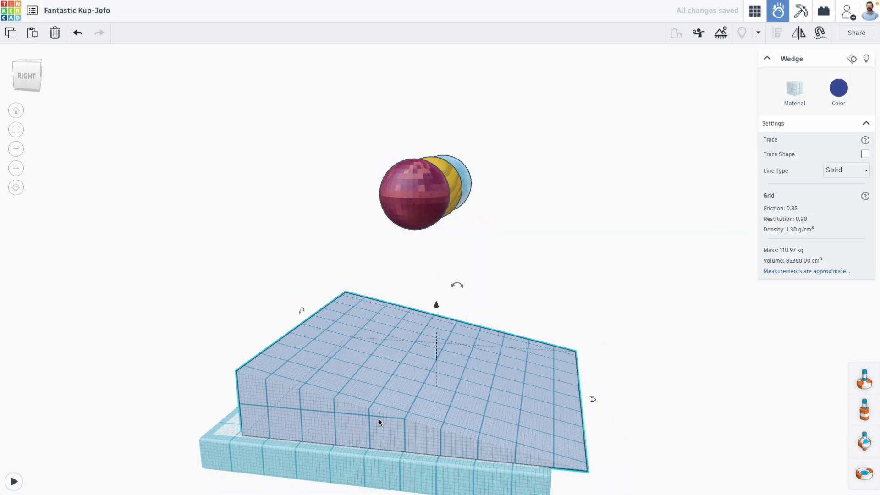
pyautogui.click(177, 322)
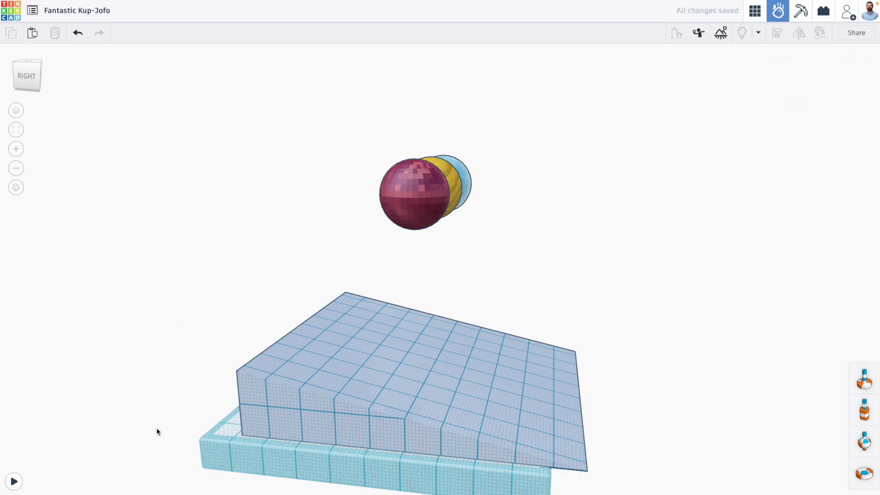
pyautogui.click(14, 481)
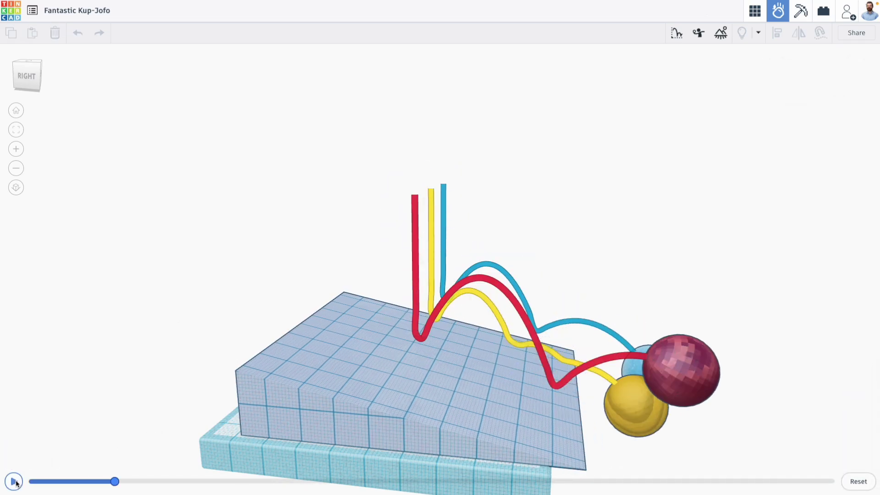
pyautogui.moveTo(414, 348); pyautogui.dragTo(503, 316, button='right')
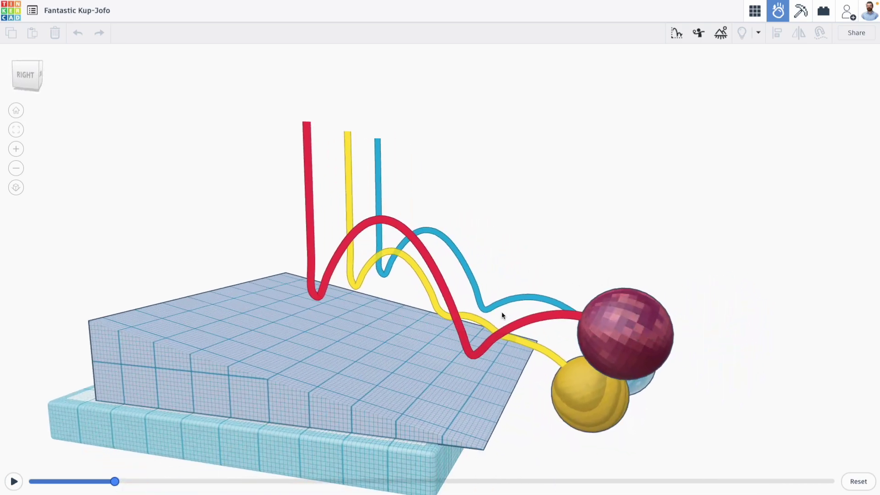
pyautogui.moveTo(115, 482)
pyautogui.mouseDown()
pyautogui.moveTo(29, 480)
pyautogui.moveTo(110, 480)
pyautogui.mouseUp()
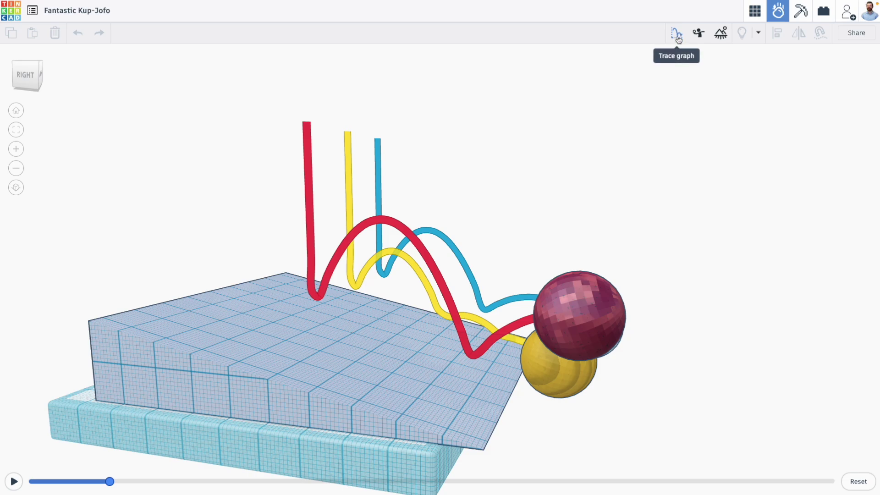
pyautogui.moveTo(695, 282); pyautogui.dragTo(684, 148, button='right')
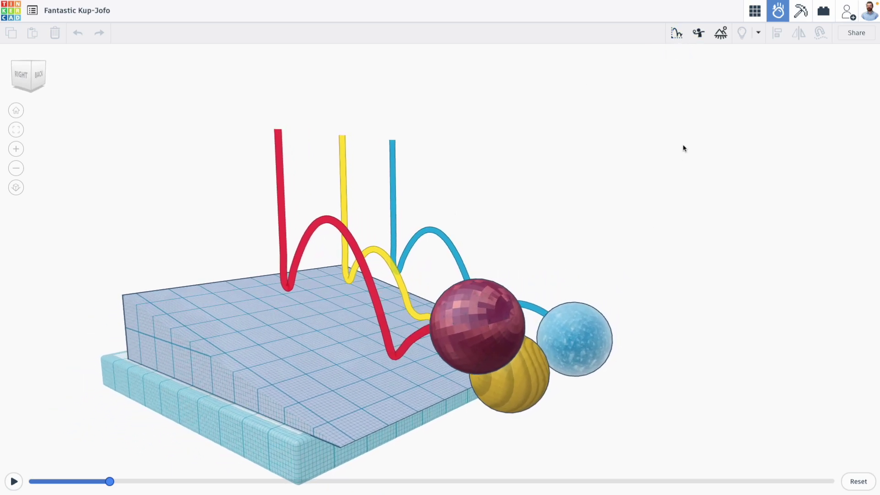
# - Show the trace graph, scrub through the velocity plot, then switch it to acceleration
pyautogui.click(678, 35)
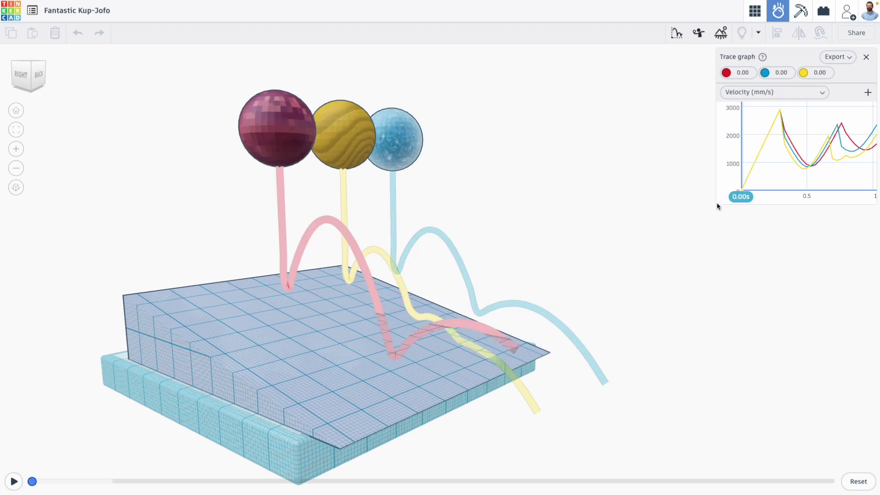
pyautogui.moveTo(739, 197)
pyautogui.mouseDown()
pyautogui.moveTo(848, 151)
pyautogui.moveTo(755, 138)
pyautogui.mouseUp()
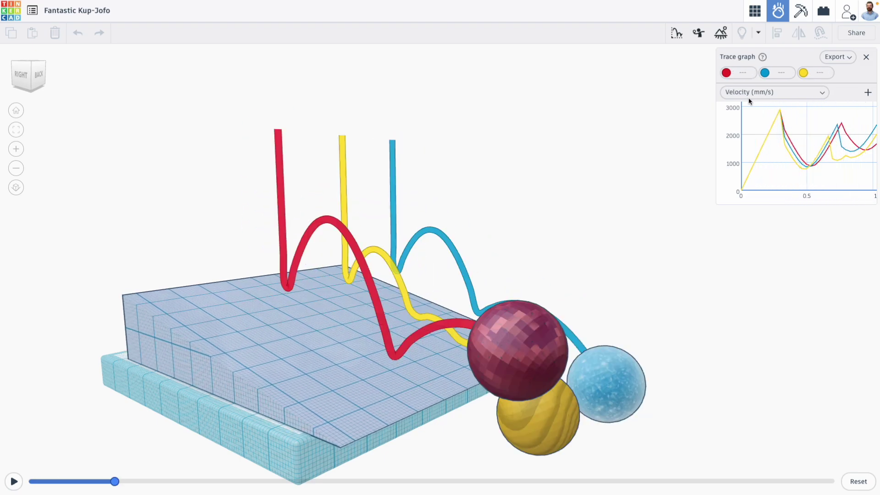
pyautogui.click(755, 93)
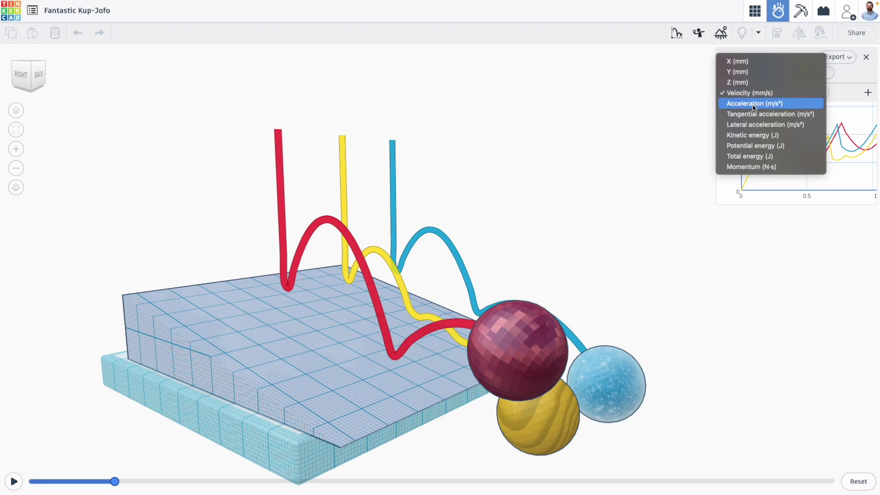
pyautogui.click(754, 103)
# - Compare acceleration and kinetic energy, then plot the spheres' Y (mm) position
pyautogui.click(751, 94)
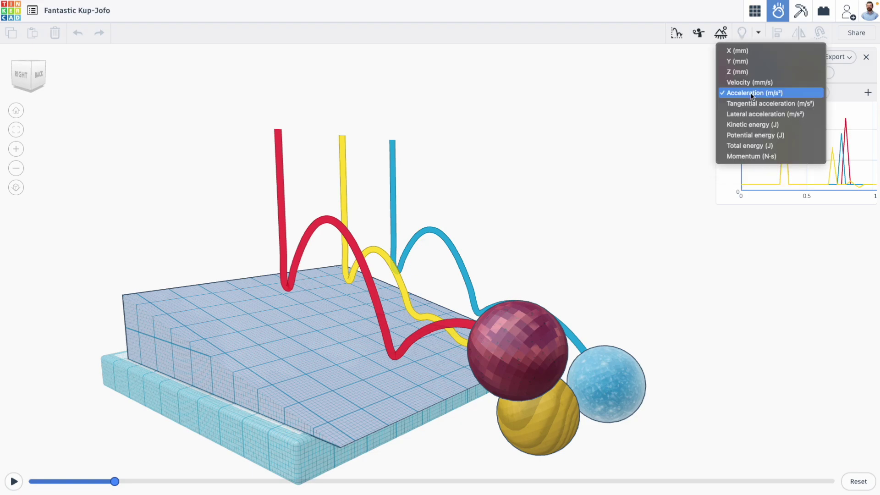
pyautogui.click(752, 124)
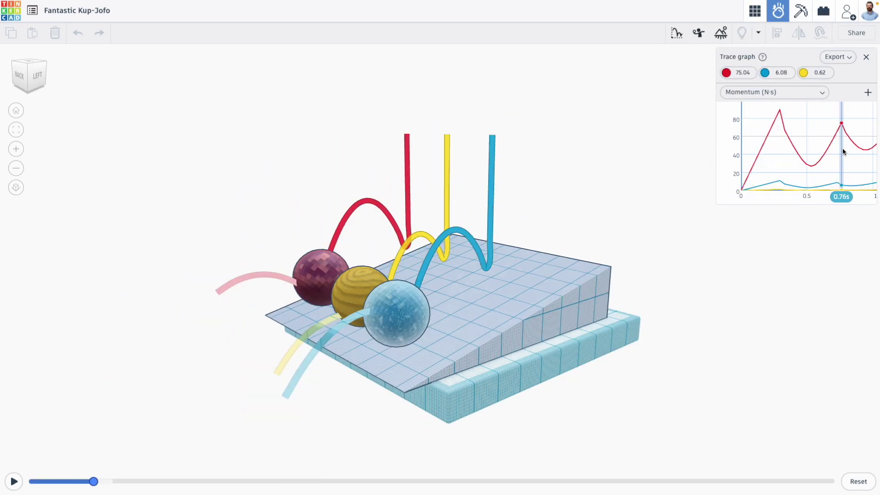
pyautogui.click(763, 93)
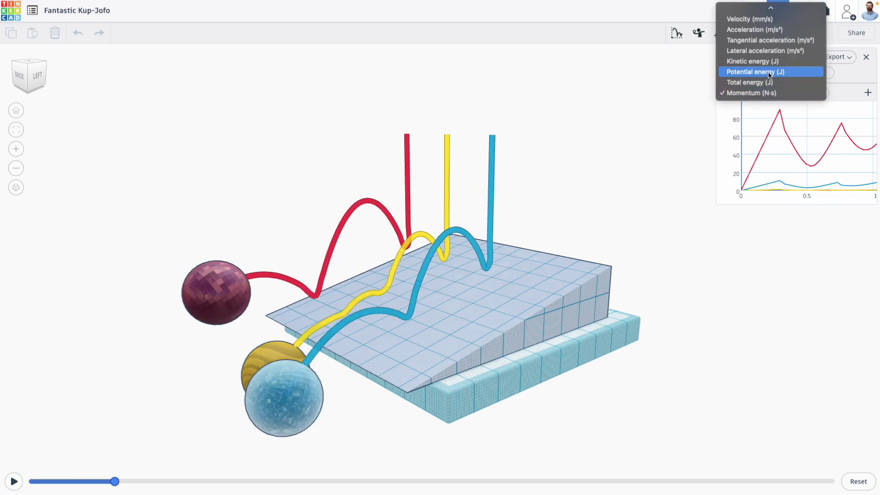
pyautogui.click(752, 21)
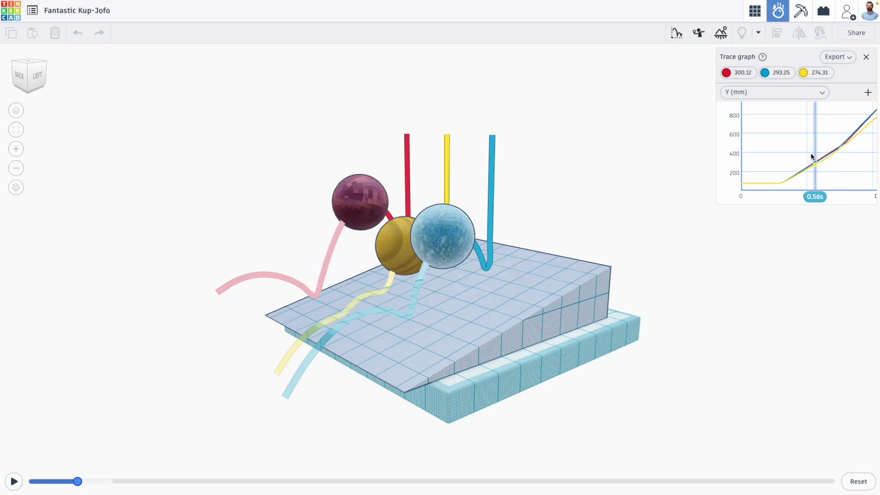
# - Add a Velocity (mm/s) graph below the Y graph and check the Export options
pyautogui.click(868, 95)
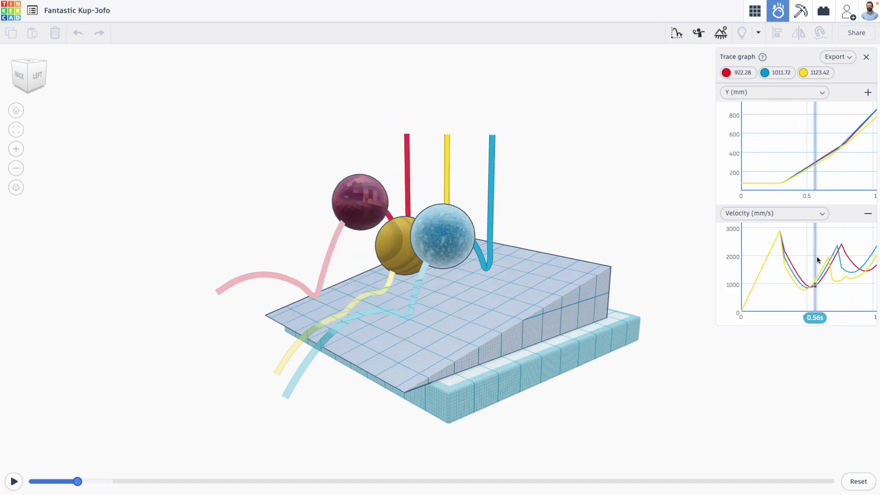
pyautogui.click(829, 56)
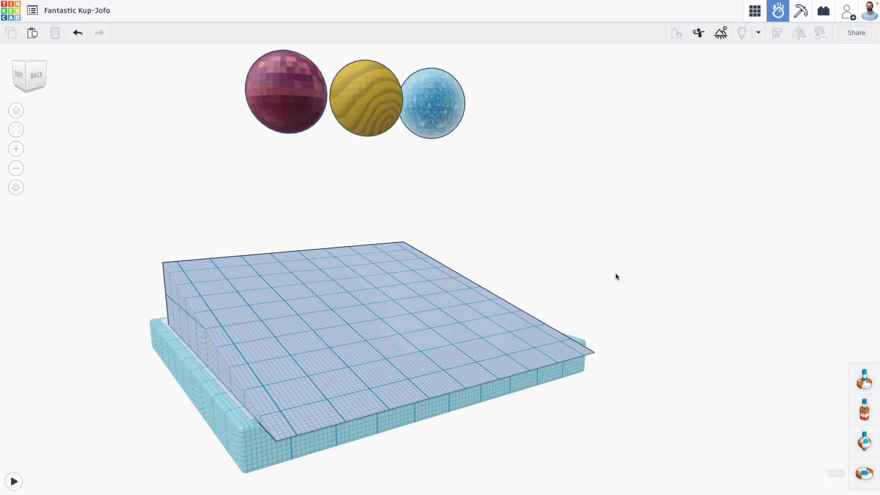
# - Place a Round Roof on the low end of the wedge and turn it 90°
pyautogui.click(437, 106)
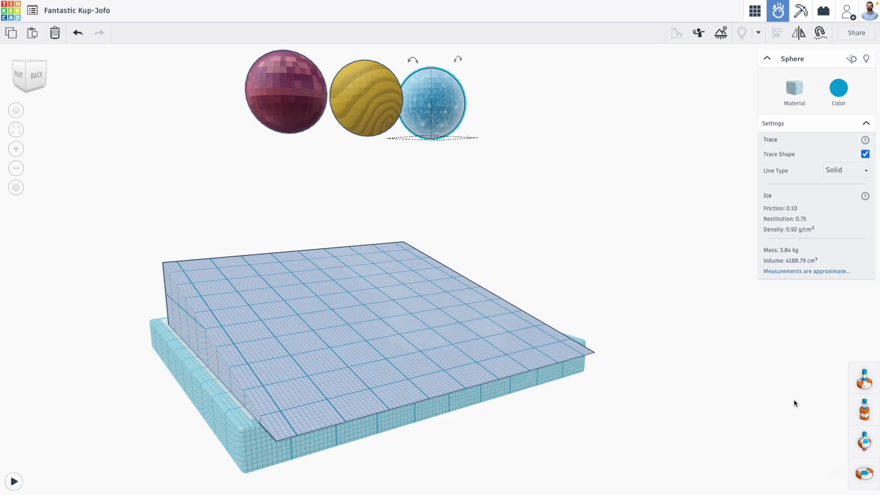
pyautogui.moveTo(796, 403); pyautogui.dragTo(641, 324, button='right')
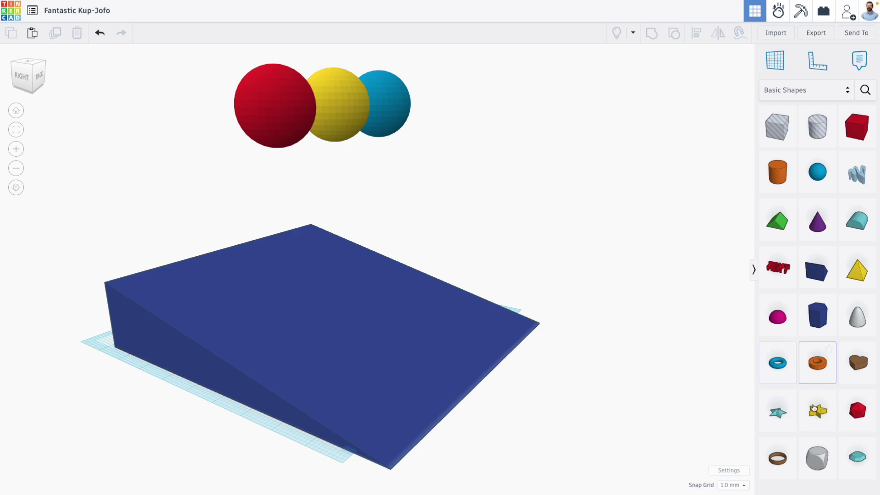
pyautogui.moveTo(856, 222); pyautogui.dragTo(332, 337)
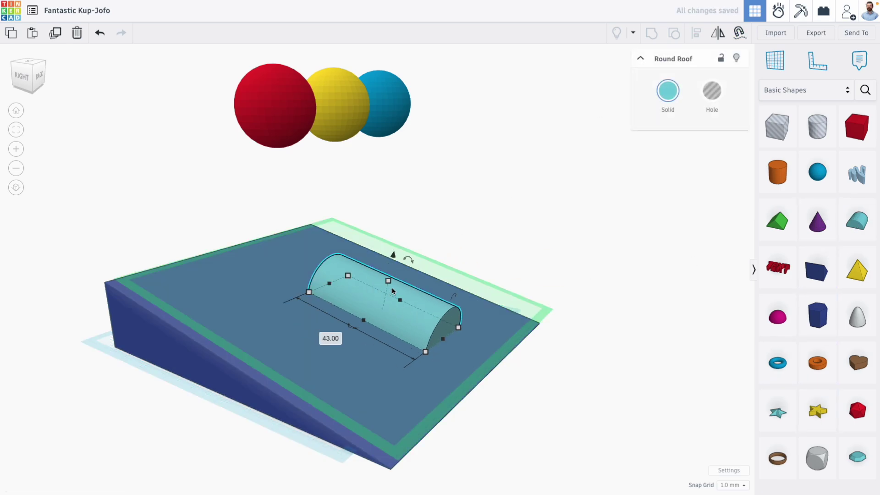
pyautogui.moveTo(332, 337); pyautogui.dragTo(413, 321, button='right')
pyautogui.moveTo(459, 366); pyautogui.dragTo(441, 363)
pyautogui.moveTo(700, 51); pyautogui.dragTo(525, 249, button='right')
# - Attach a point tracer to the front face of the round-roof block
pyautogui.click(779, 10)
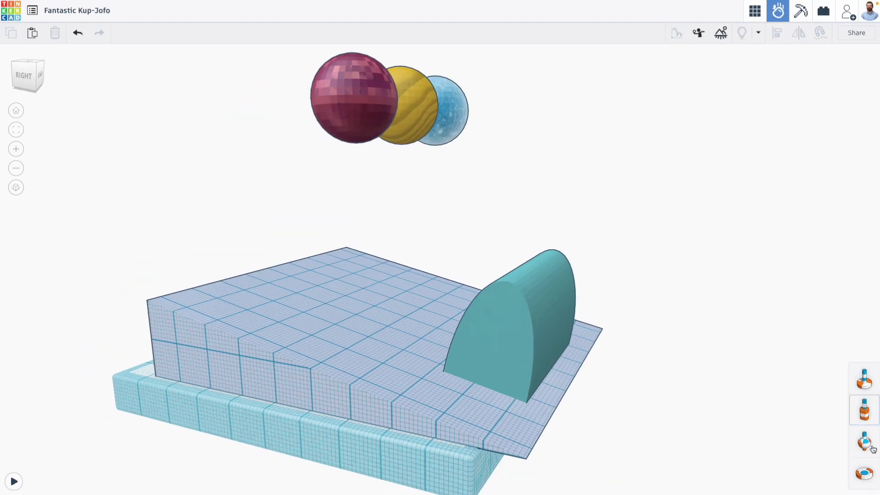
pyautogui.moveTo(864, 473); pyautogui.dragTo(460, 381)
pyautogui.moveTo(460, 381); pyautogui.dragTo(327, 300, button='right')
# - Set the tracer's trace colour to magenta
pyautogui.moveTo(301, 250); pyautogui.dragTo(580, 219, button='right')
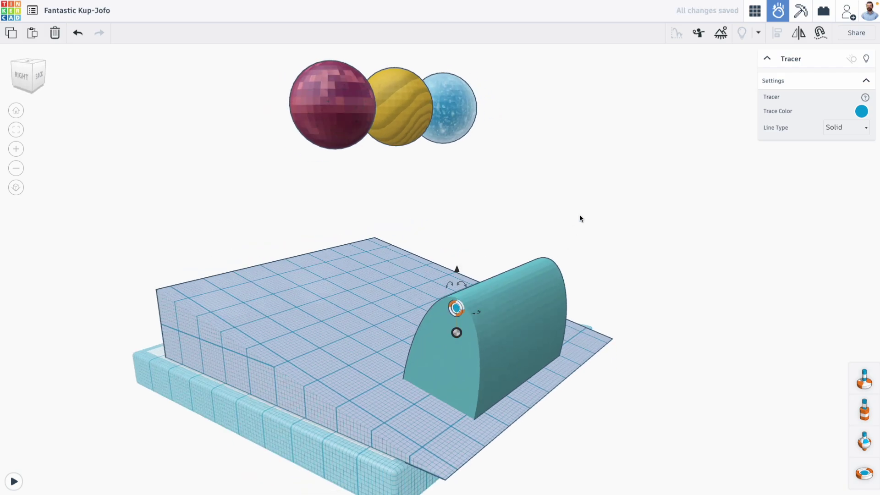
pyautogui.click(580, 219)
pyautogui.click(457, 307)
pyautogui.click(856, 113)
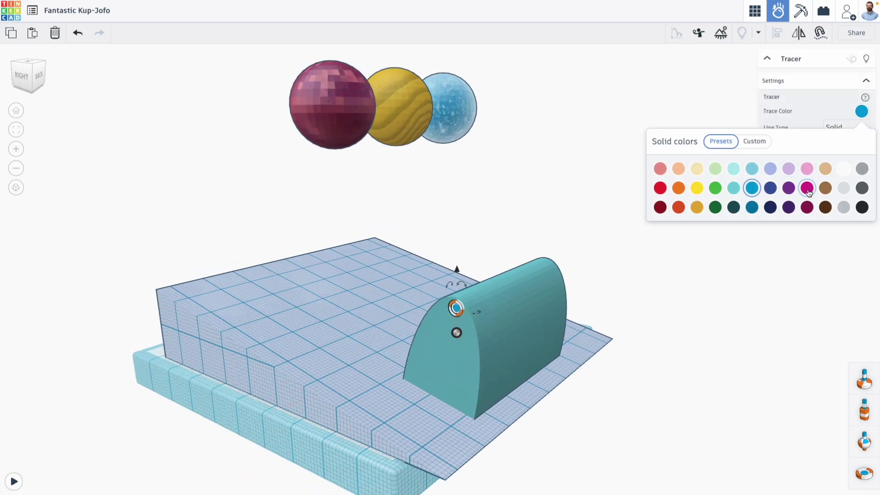
pyautogui.click(720, 305)
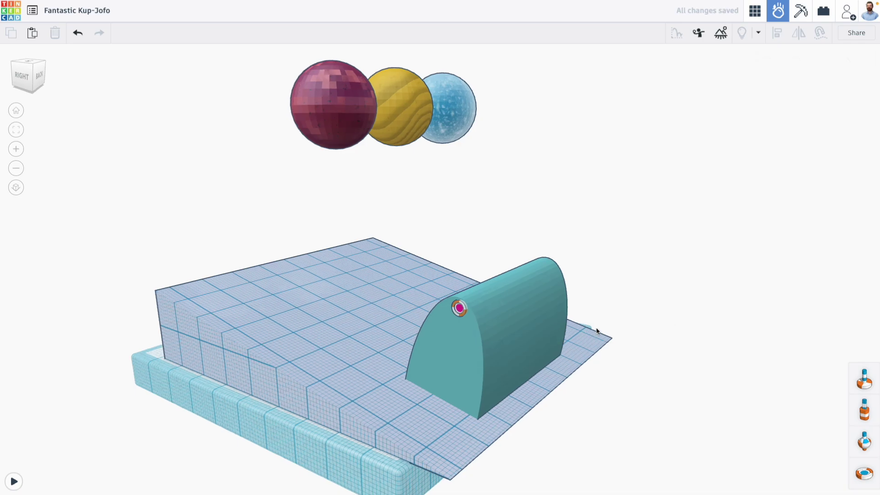
# - Stretch the wedge into a 322 mm long ramp and lower it by 12 mm
pyautogui.click(506, 278)
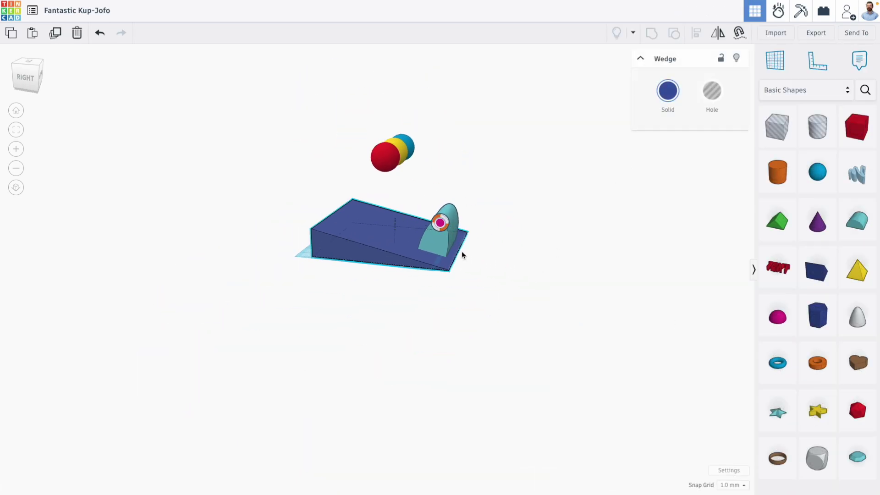
pyautogui.moveTo(358, 248); pyautogui.dragTo(674, 266)
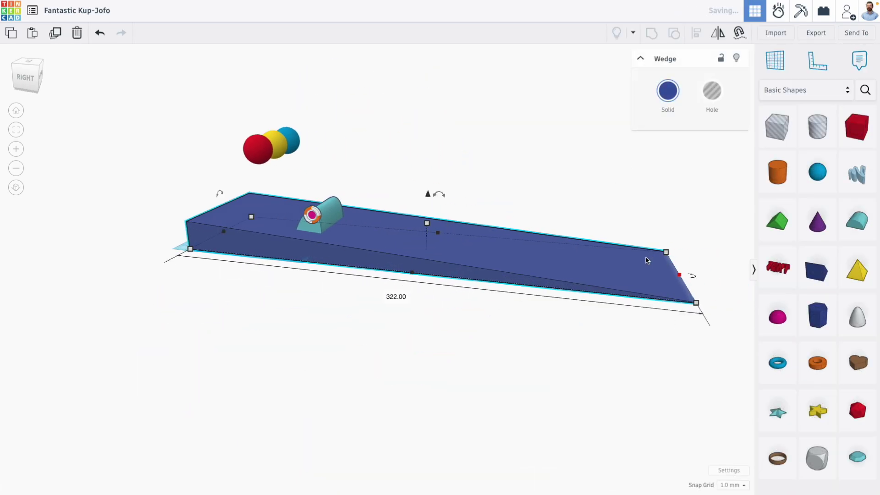
pyautogui.moveTo(426, 200); pyautogui.dragTo(426, 216)
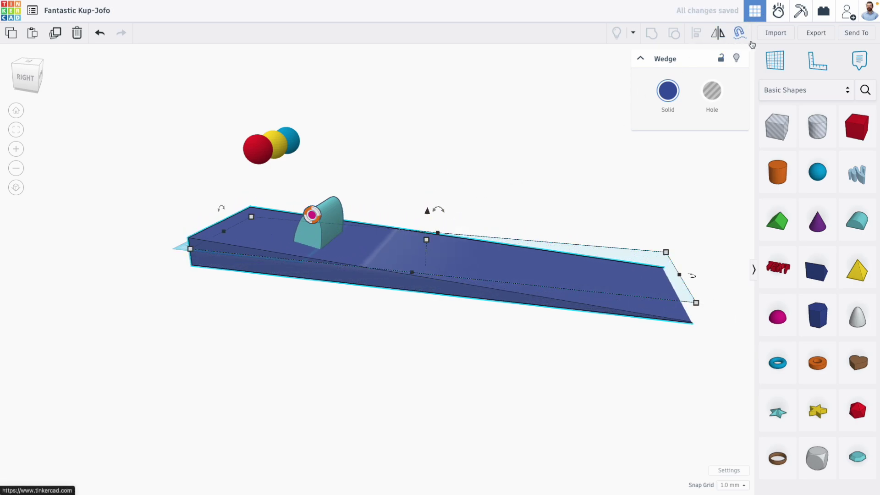
# - Make the ramp a static object in Sim Lab
pyautogui.click(778, 11)
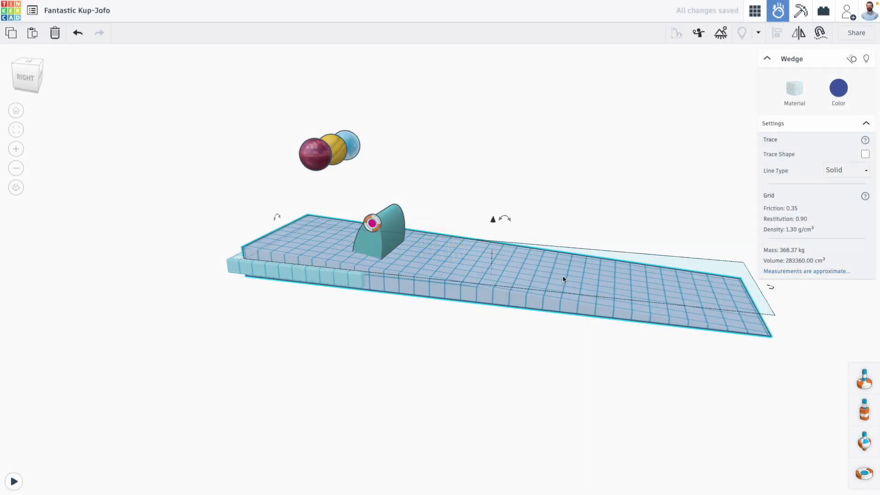
pyautogui.click(855, 59)
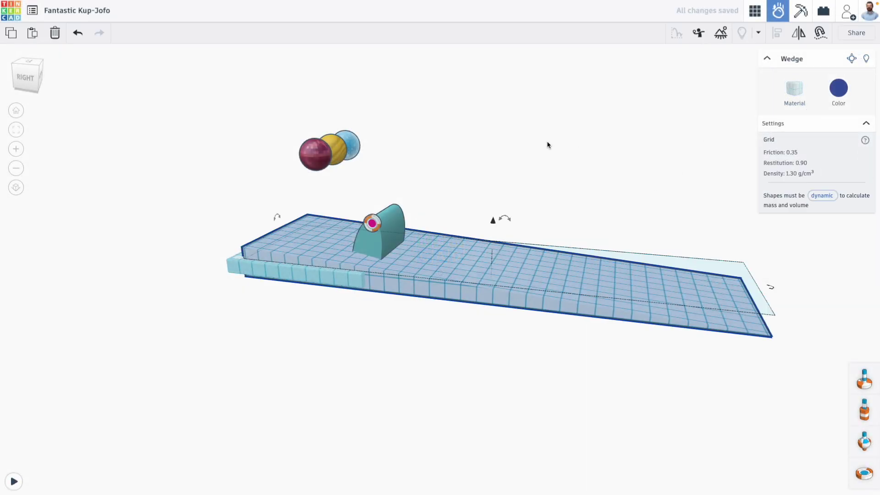
pyautogui.click(332, 203)
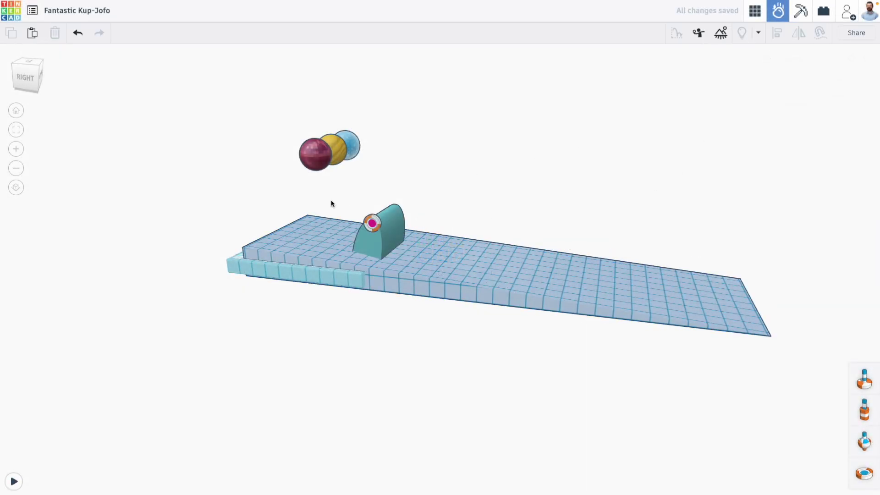
# - Run the simulation and pause it partway as the spheres hit the block
pyautogui.click(7, 484)
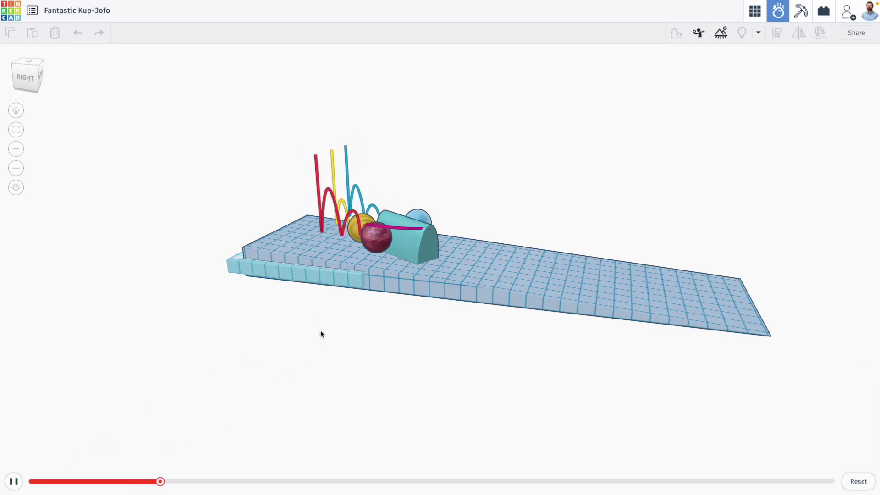
pyautogui.scroll(10, 396, 237)
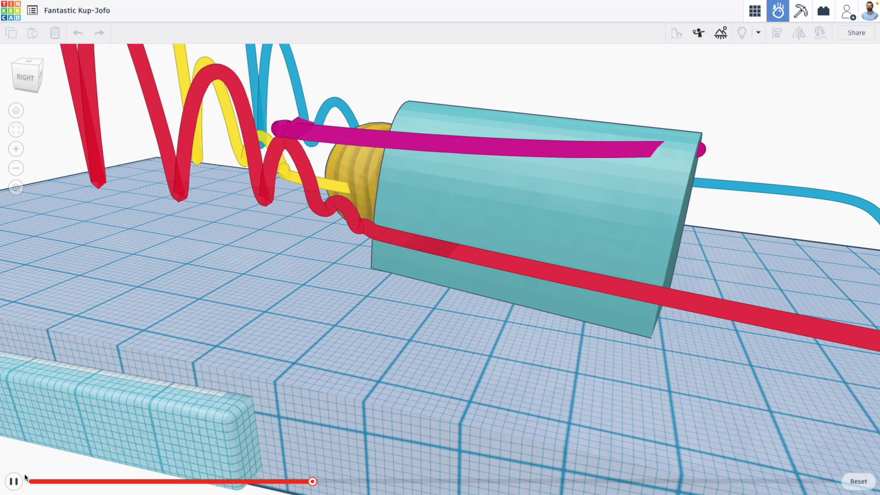
pyautogui.click(15, 480)
pyautogui.scroll(-5, 197, 401)
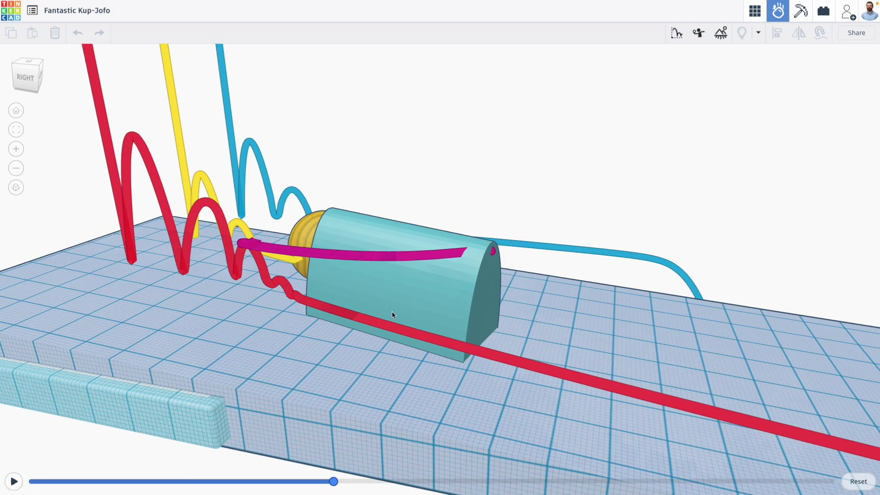
# - Select the round-roof block and look down on its magenta trace
pyautogui.moveTo(392, 311); pyautogui.dragTo(503, 265, button='right')
pyautogui.click(503, 265)
pyautogui.scroll(5, 533, 248)
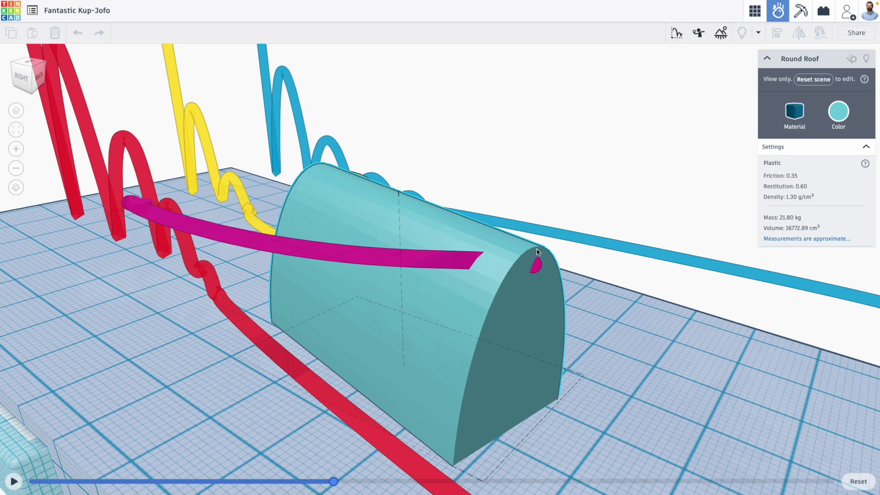
pyautogui.moveTo(537, 252); pyautogui.dragTo(496, 291, button='right')
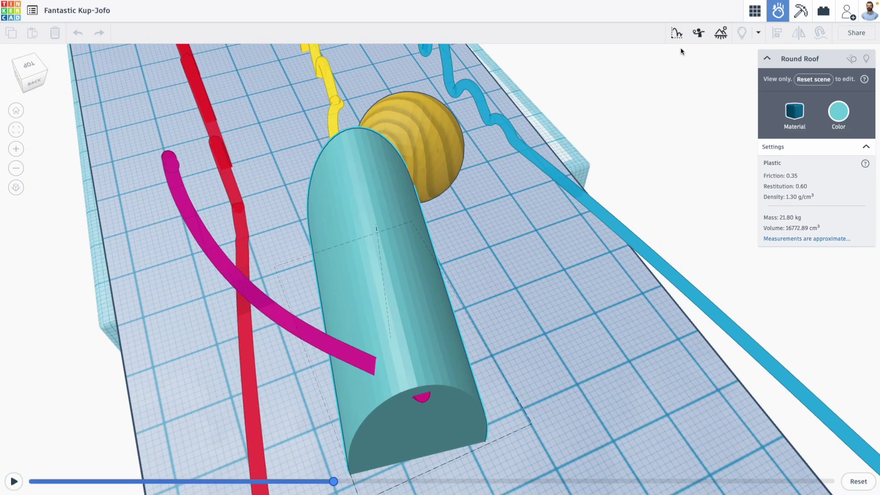
# - Plot lateral acceleration in the trace graph and hide the red, yellow and blue traces, leaving magenta
pyautogui.click(677, 33)
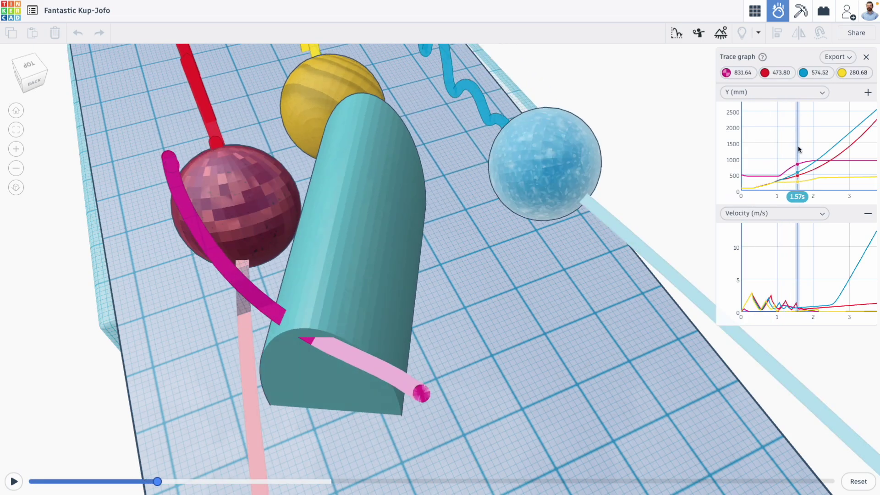
pyautogui.click(758, 90)
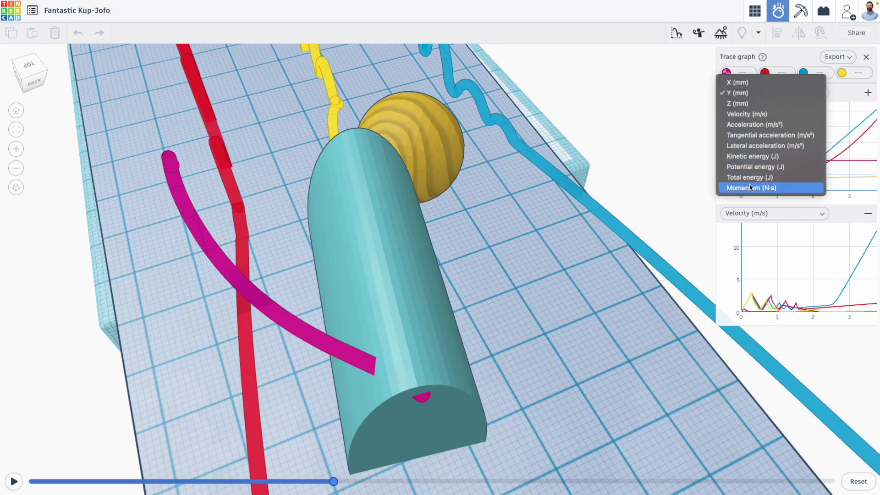
pyautogui.click(764, 146)
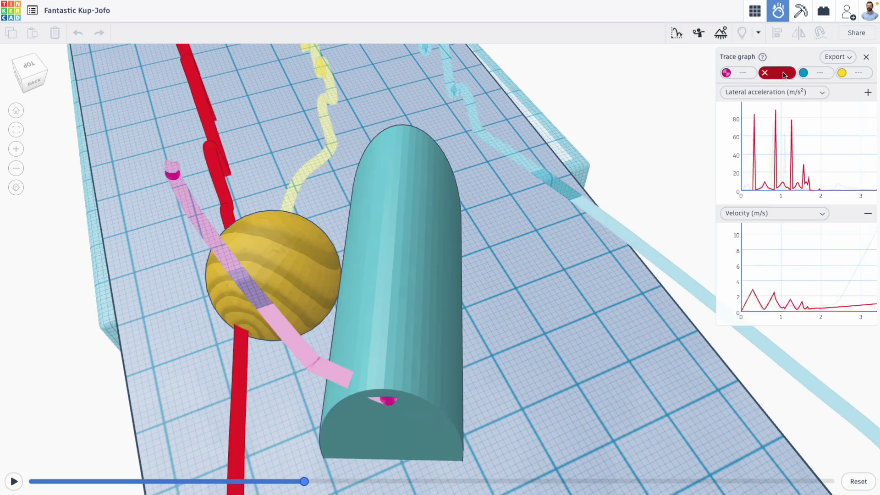
pyautogui.click(765, 75)
pyautogui.click(804, 73)
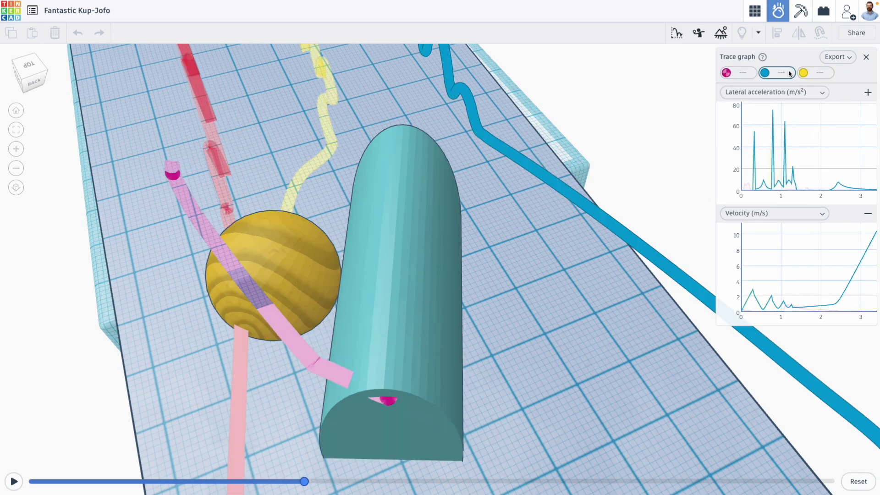
pyautogui.click(769, 72)
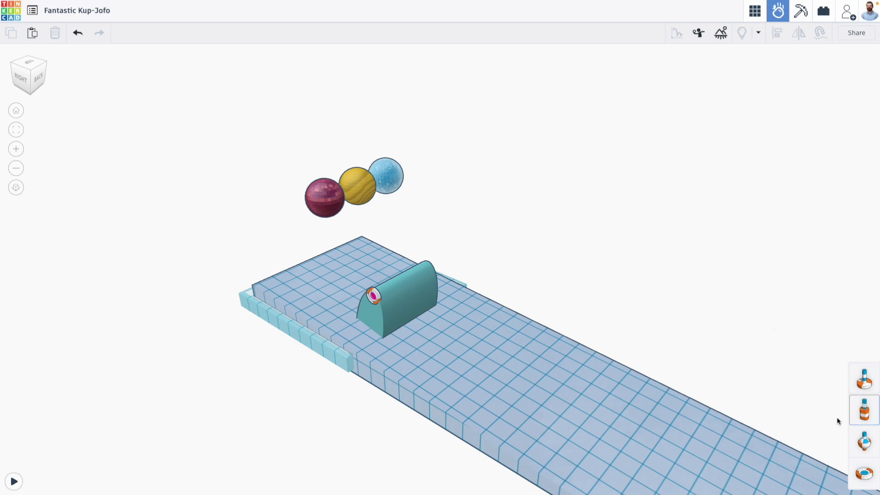
# - Zoom in and orbit the view toward the right side of the ramp
pyautogui.scroll(3, 562, 283)
pyautogui.moveTo(537, 261); pyautogui.dragTo(566, 248, button='right')
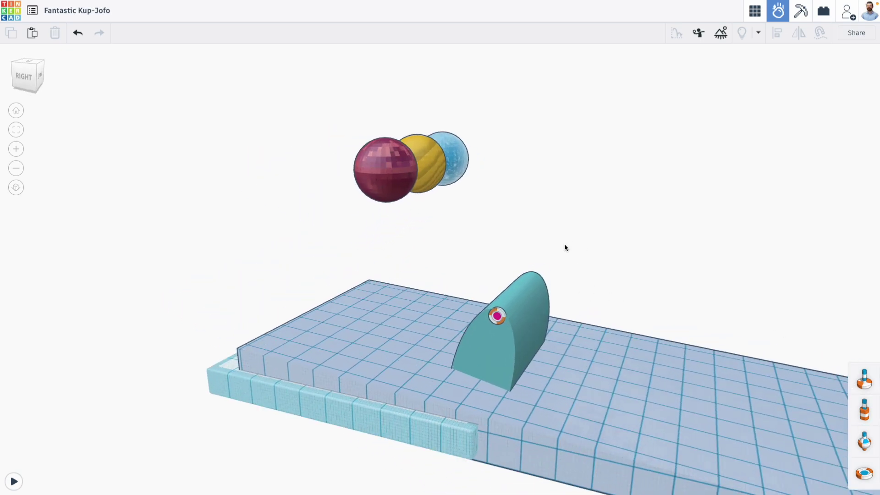